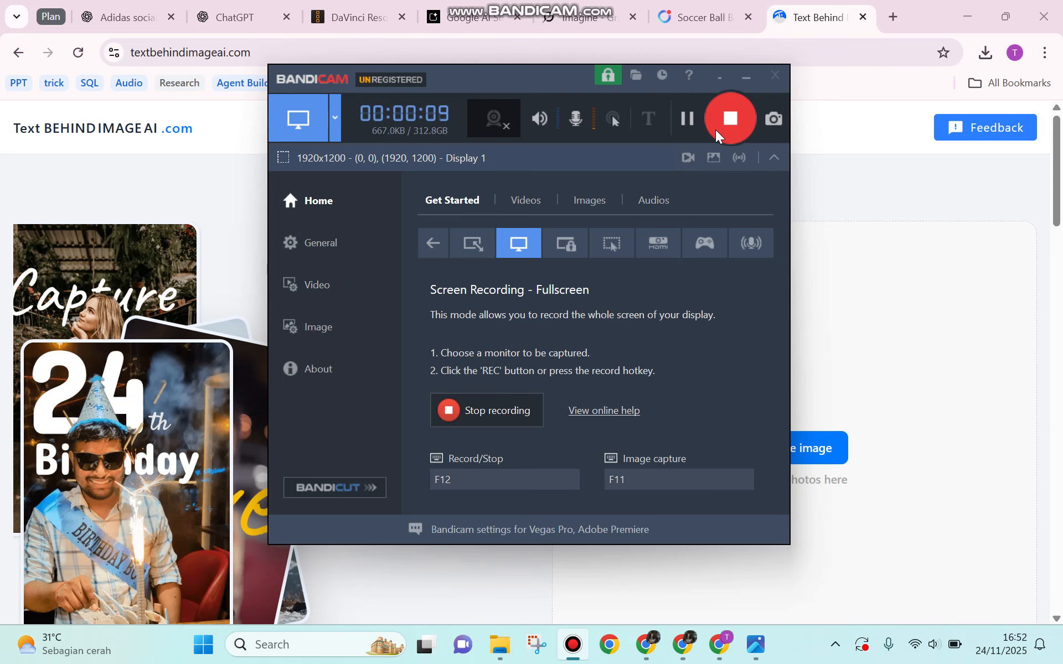
# Step: Minimize the recorder and switch to Photos to compare the original cheetah photo with its WILDLIFE text-behind version
pyautogui.click(744, 78)
pyautogui.moveTo(742, 641)
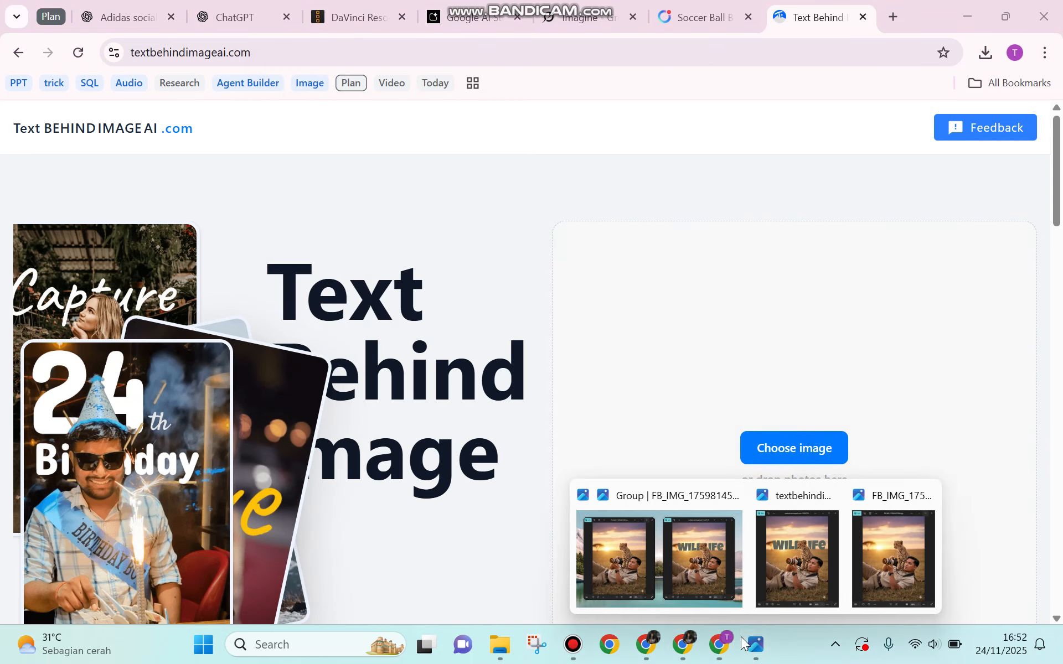
pyautogui.click(720, 586)
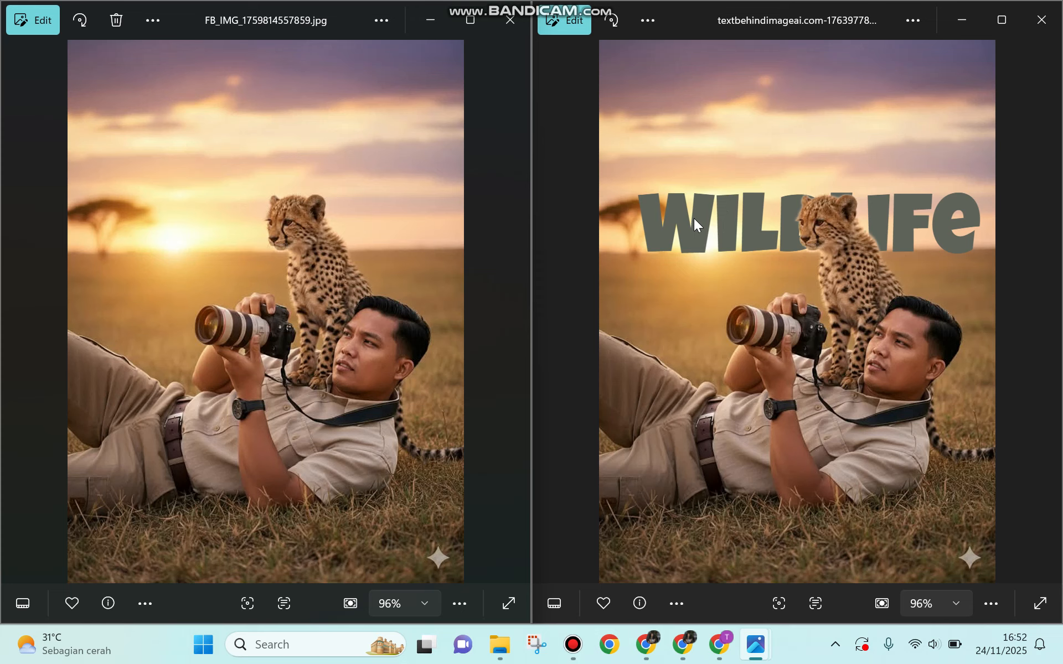
# Step: Switch back to the browser and upload the image IMG_20250814_170246 to the text-behind-image site
pyautogui.click(719, 644)
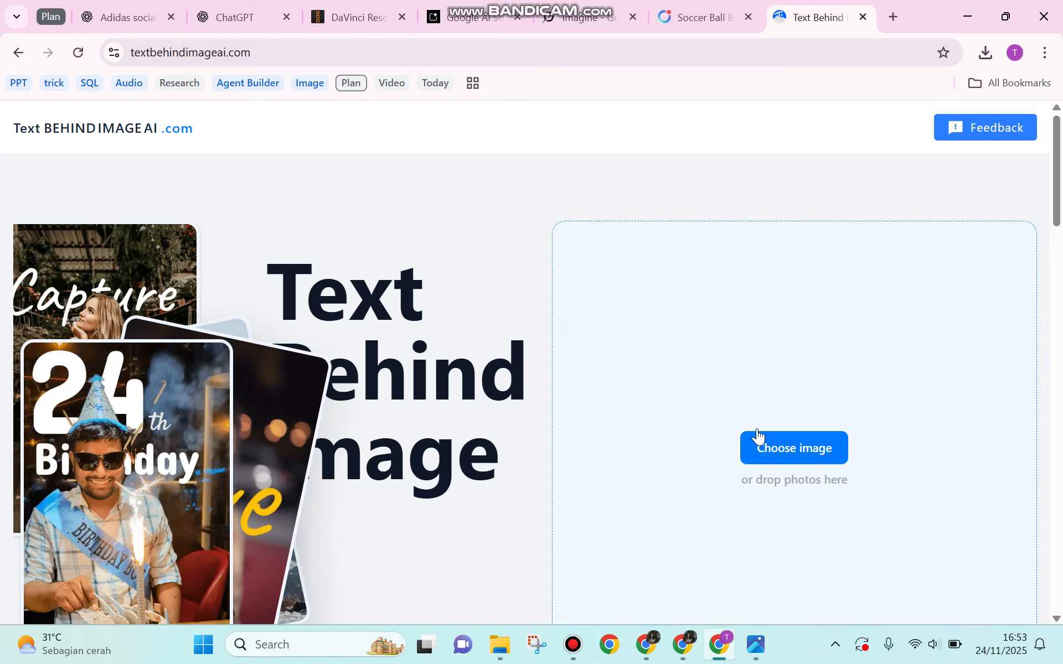
pyautogui.click(752, 451)
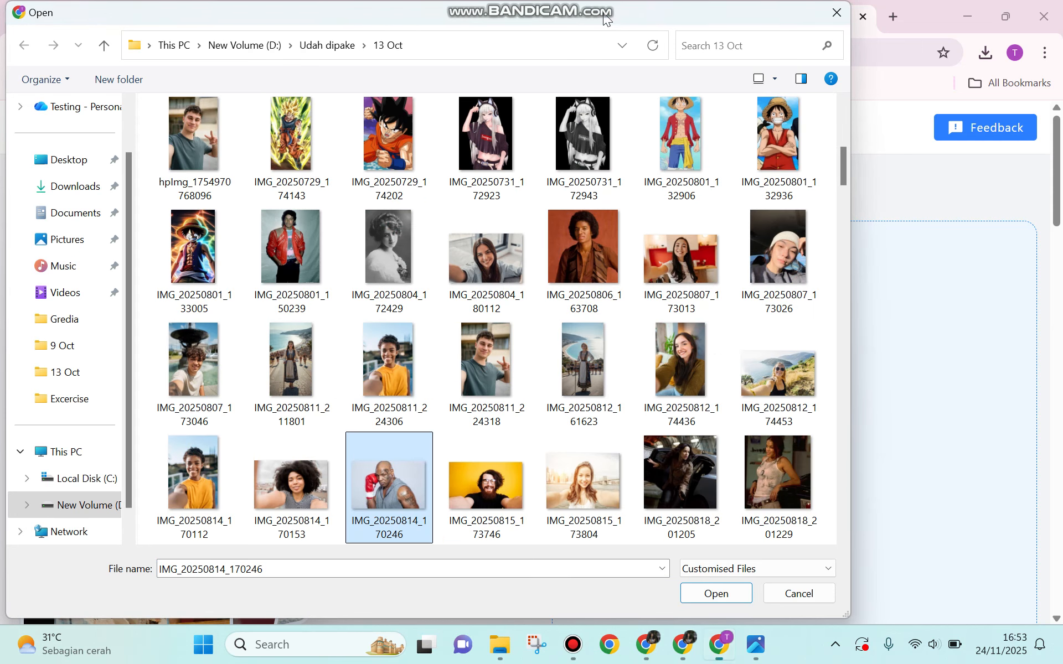
pyautogui.click(711, 589)
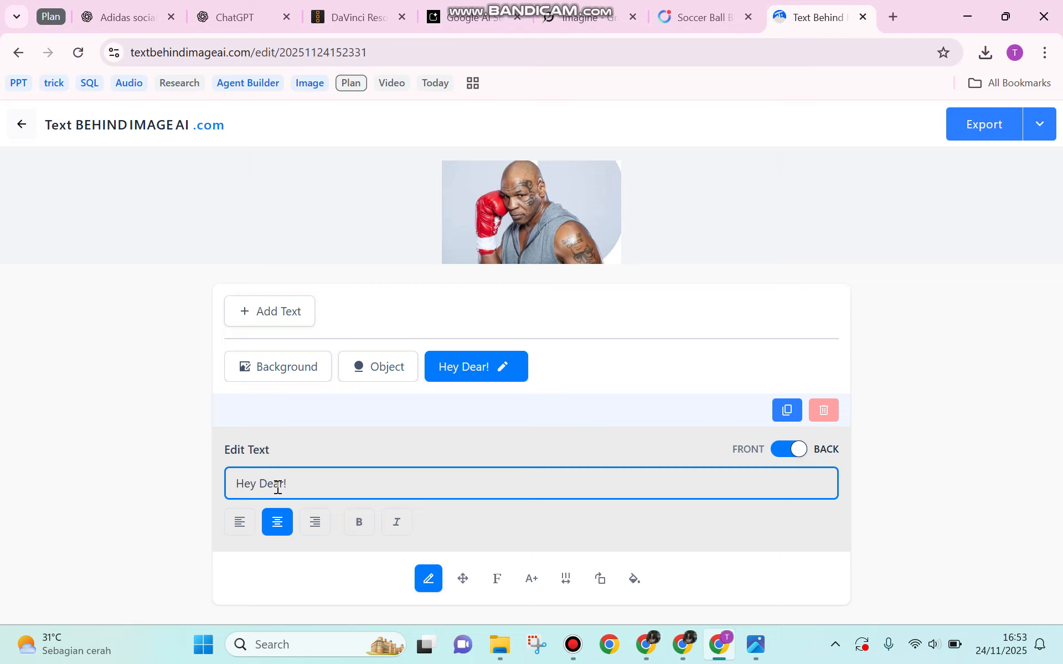
# Step: Set the "Hey Dear!" text's font size to 3px and its vertical position to 17%
pyautogui.click(542, 579)
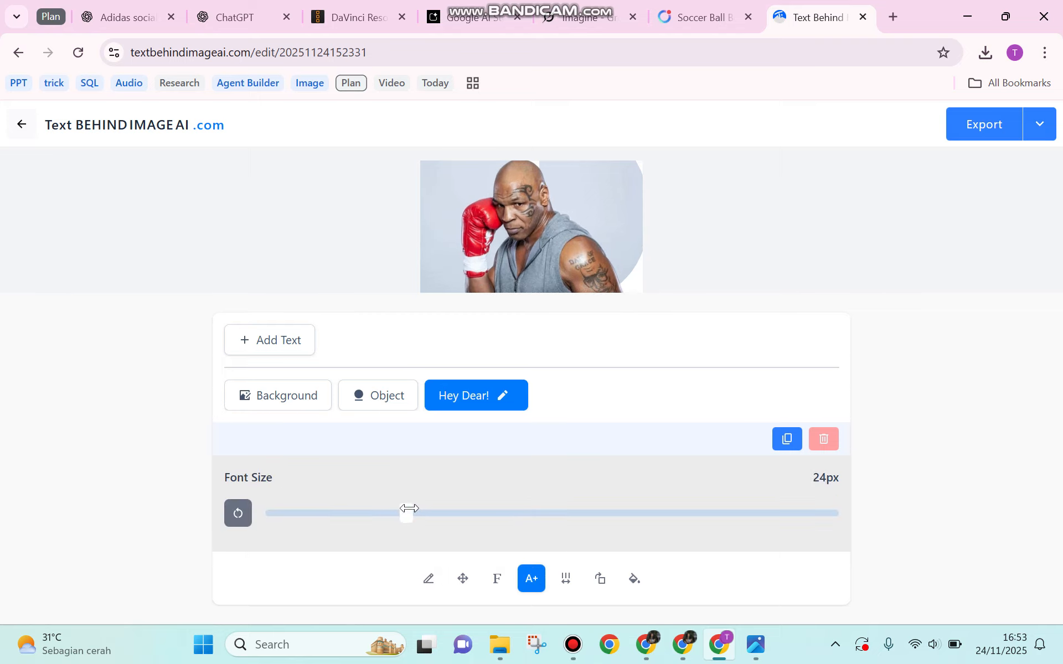
pyautogui.moveTo(408, 510); pyautogui.dragTo(286, 501)
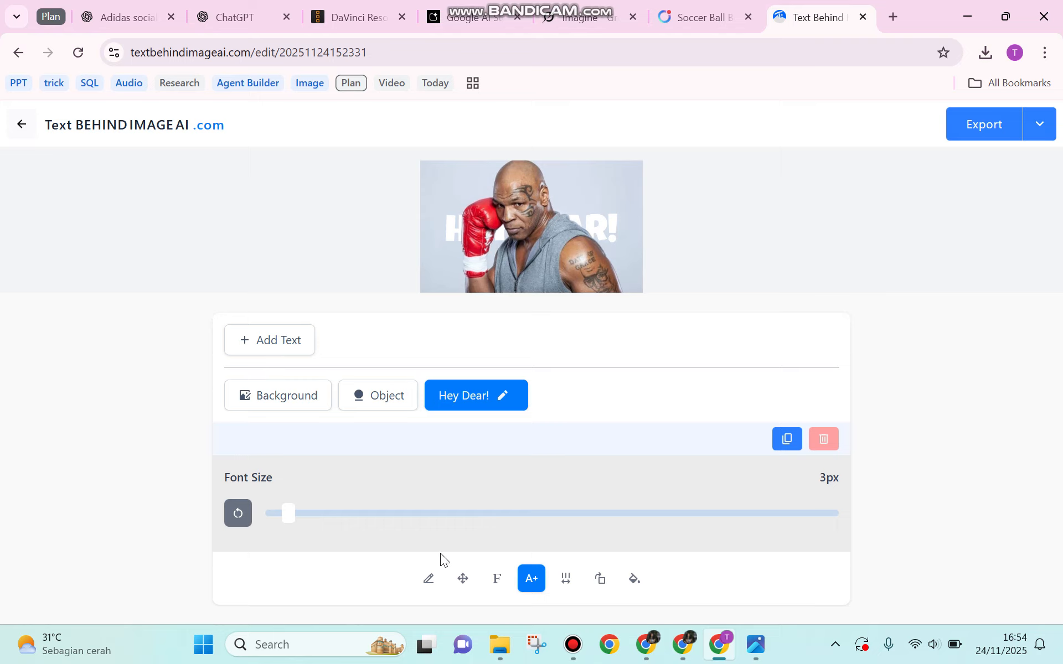
pyautogui.click(463, 578)
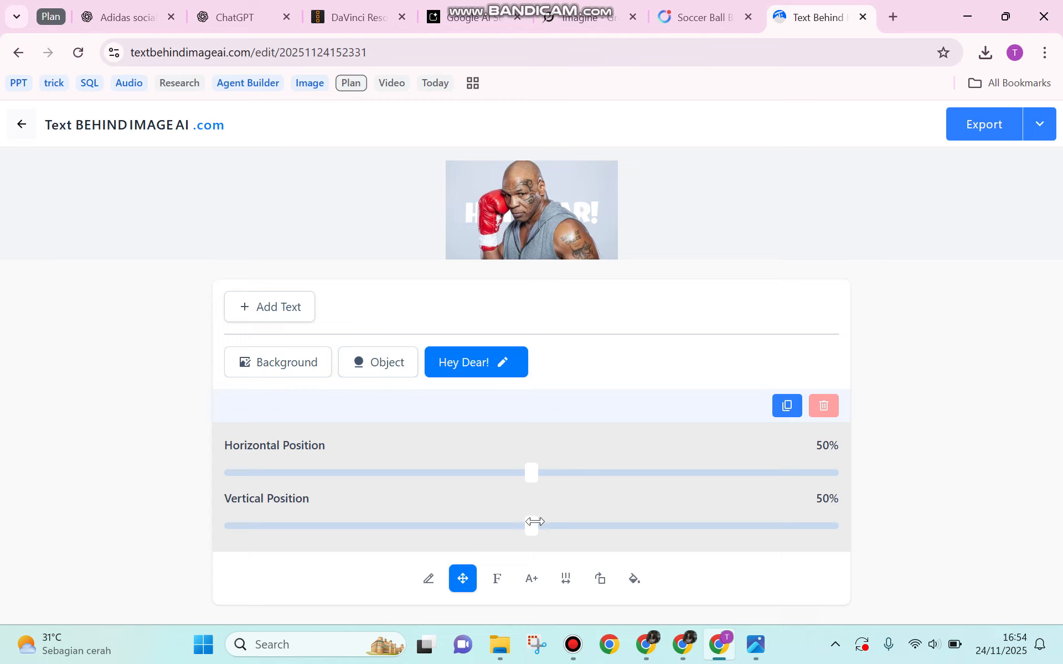
pyautogui.moveTo(535, 521); pyautogui.dragTo(332, 517)
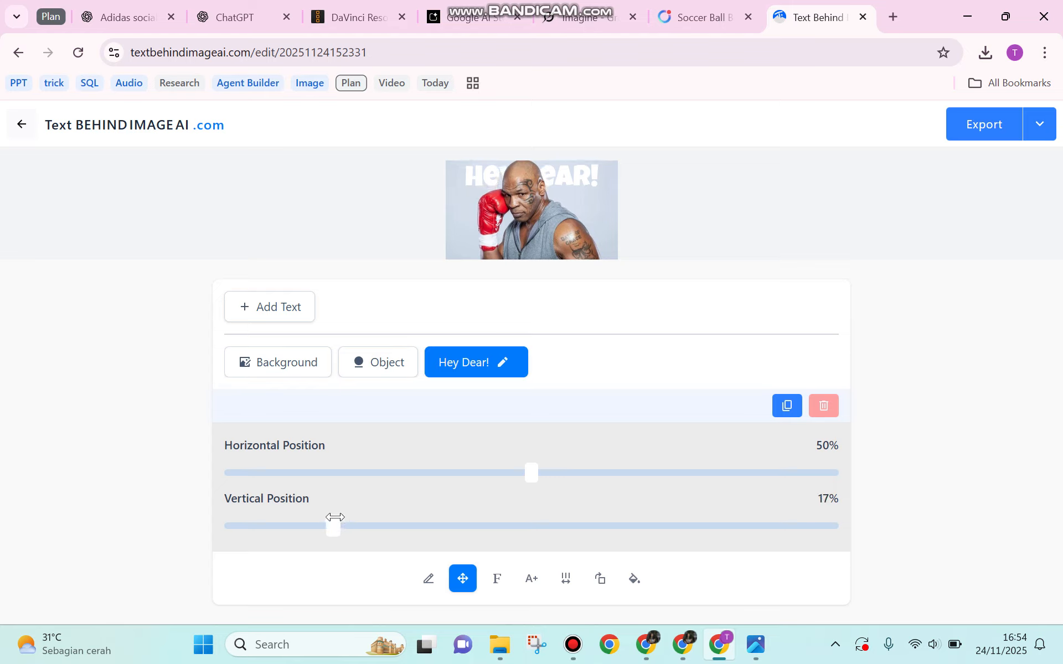
pyautogui.moveTo(533, 471)
pyautogui.mouseDown()
pyautogui.moveTo(506, 461)
pyautogui.moveTo(531, 467)
pyautogui.mouseUp()
# Step: Regenerate the text colour palette until a dark purple appears and apply #2A1A3C to the "Hey Dear!" text
pyautogui.click(635, 579)
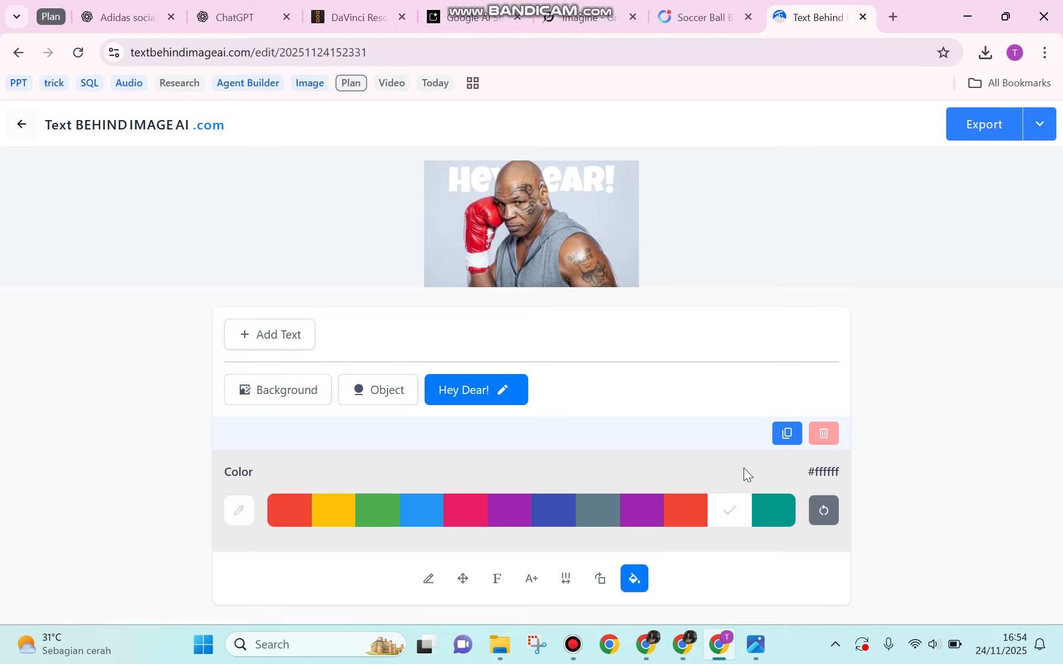
pyautogui.click(824, 511)
pyautogui.click(824, 511)
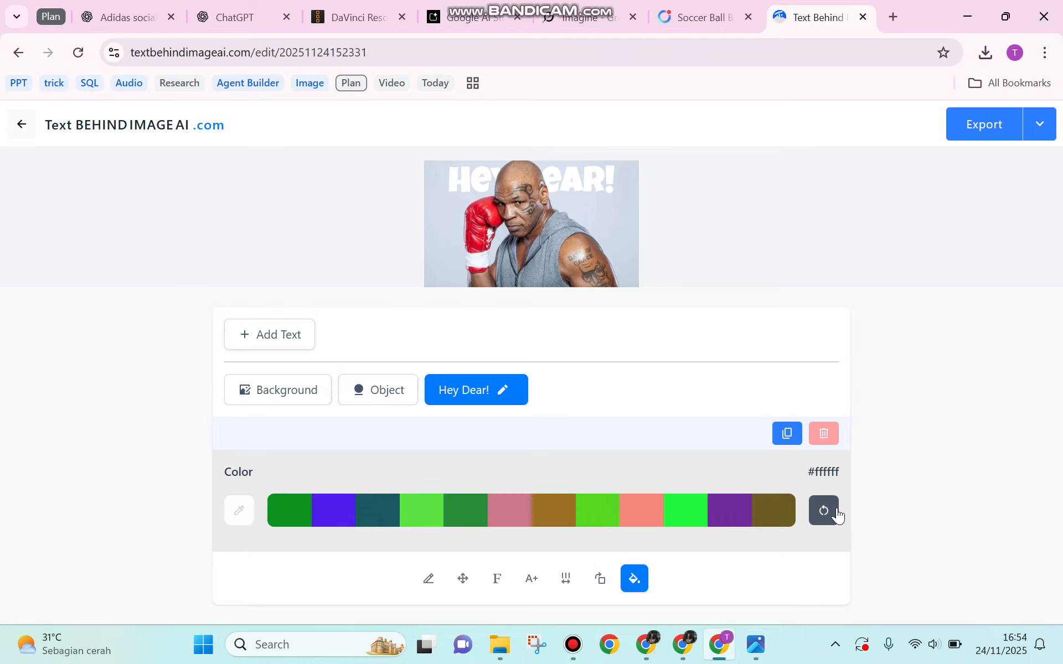
pyautogui.click(836, 513)
pyautogui.click(837, 512)
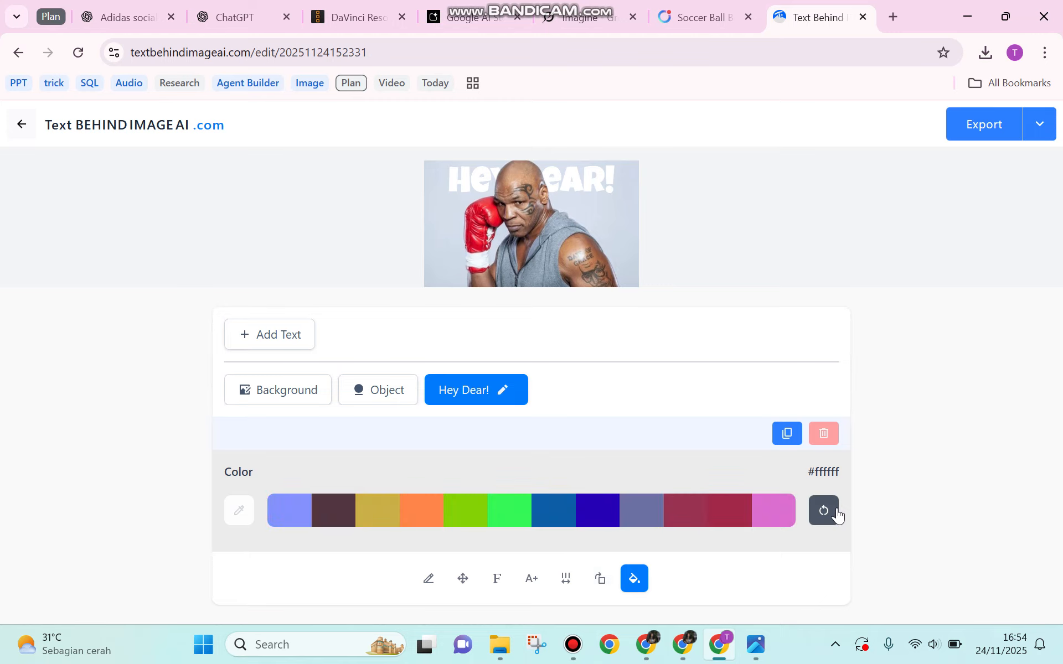
pyautogui.click(836, 513)
pyautogui.click(837, 512)
pyautogui.click(837, 512)
pyautogui.click(836, 513)
pyautogui.click(836, 513)
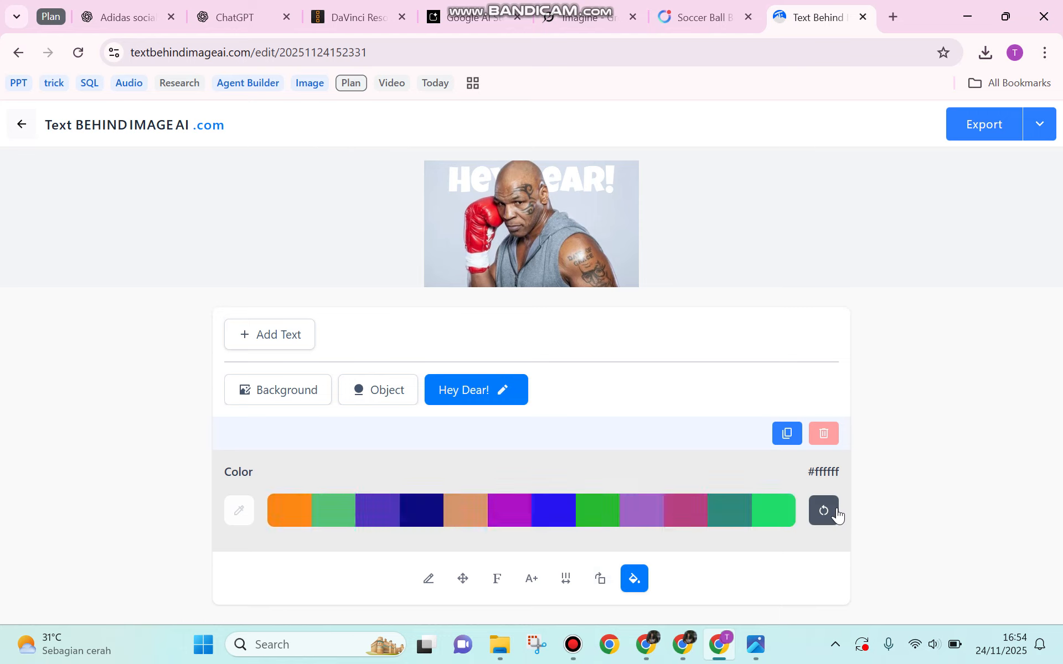
pyautogui.click(837, 513)
pyautogui.click(837, 512)
pyautogui.click(837, 513)
pyautogui.click(837, 513)
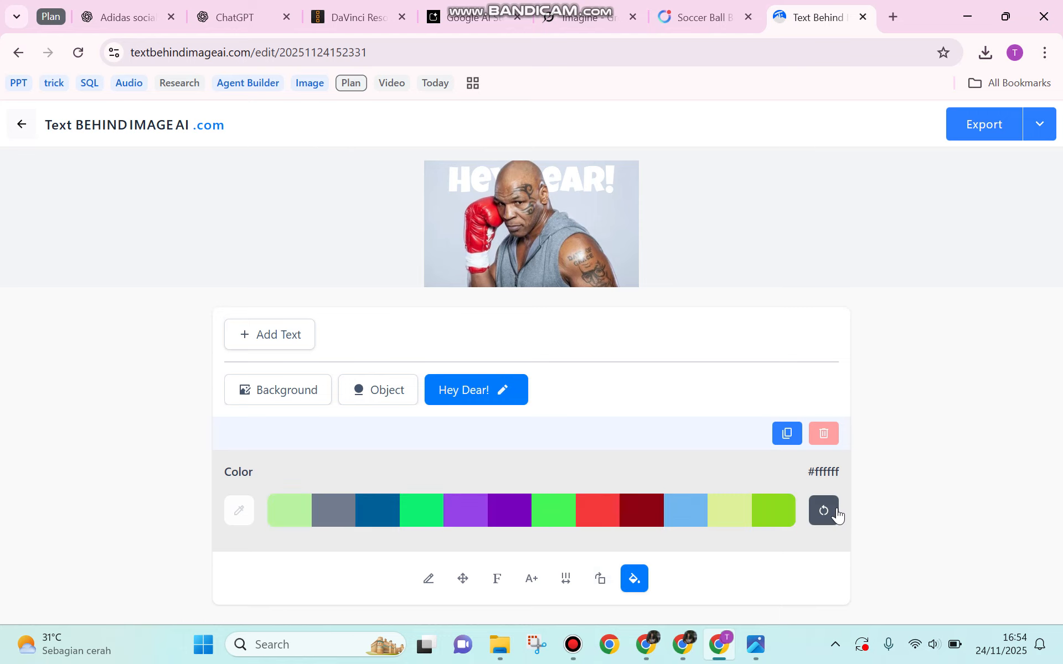
pyautogui.click(836, 513)
pyautogui.click(837, 512)
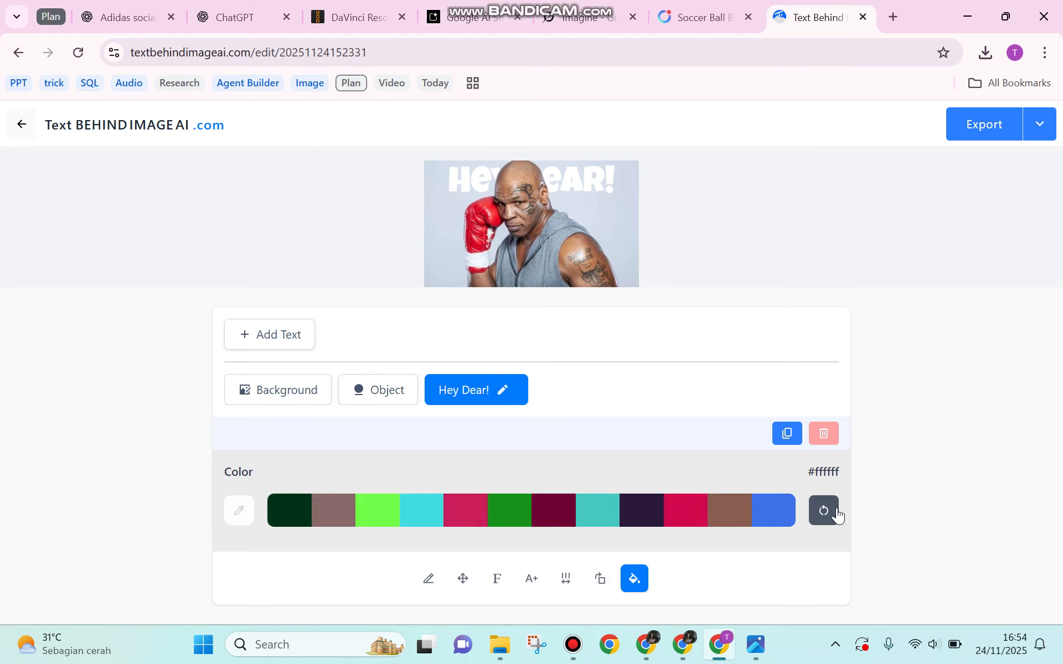
pyautogui.click(640, 520)
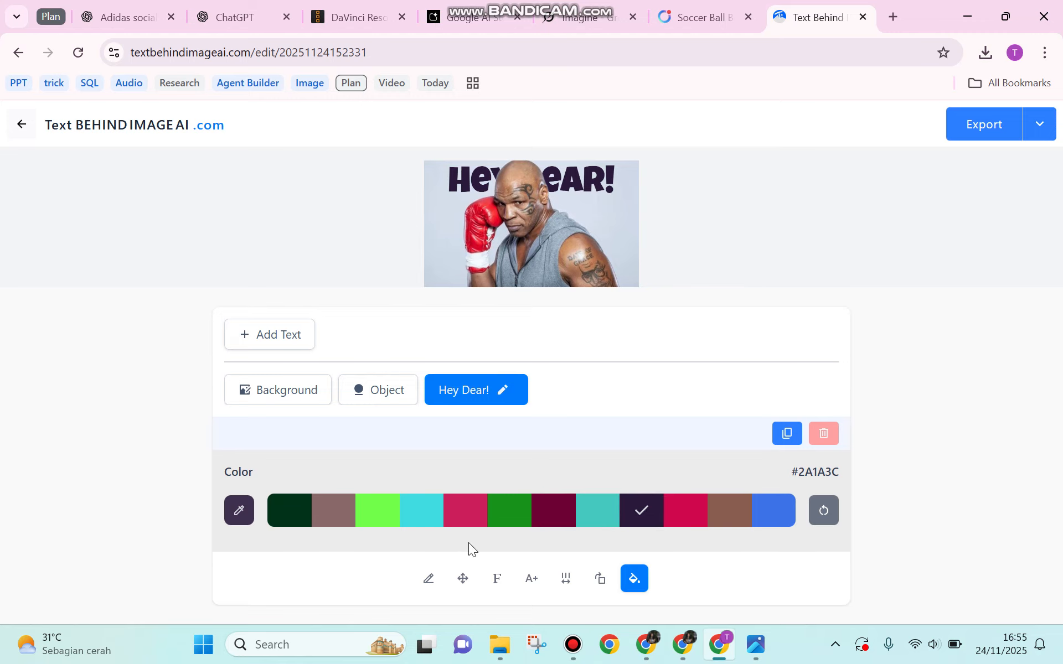
# Step: Replace the "Hey Dear!" text with "Mike Tyson"
pyautogui.click(430, 576)
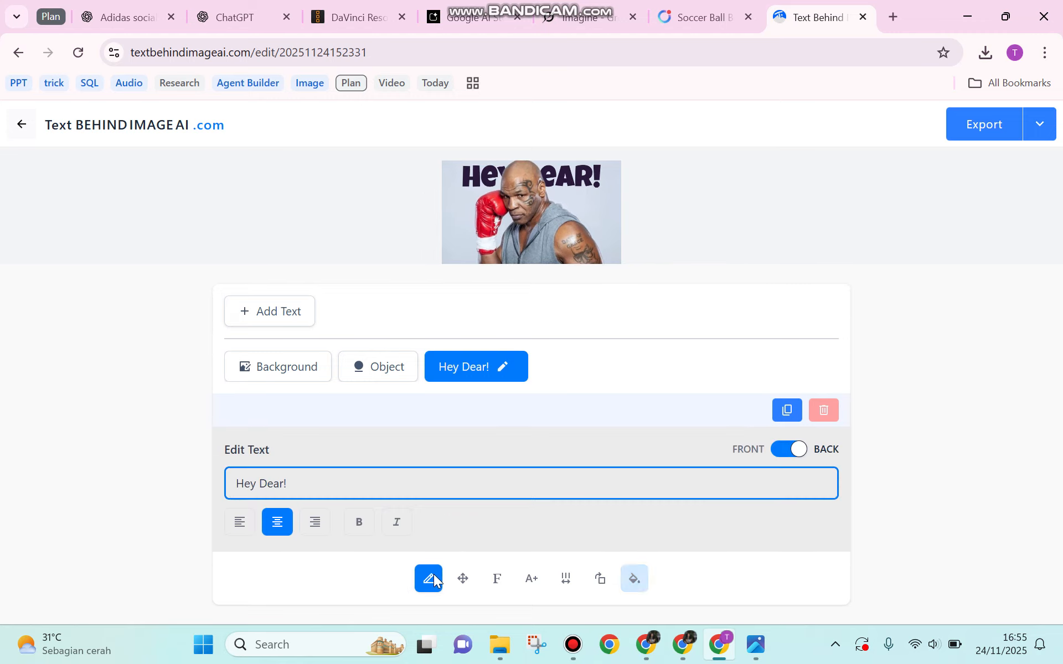
pyautogui.moveTo(302, 482); pyautogui.dragTo(221, 493)
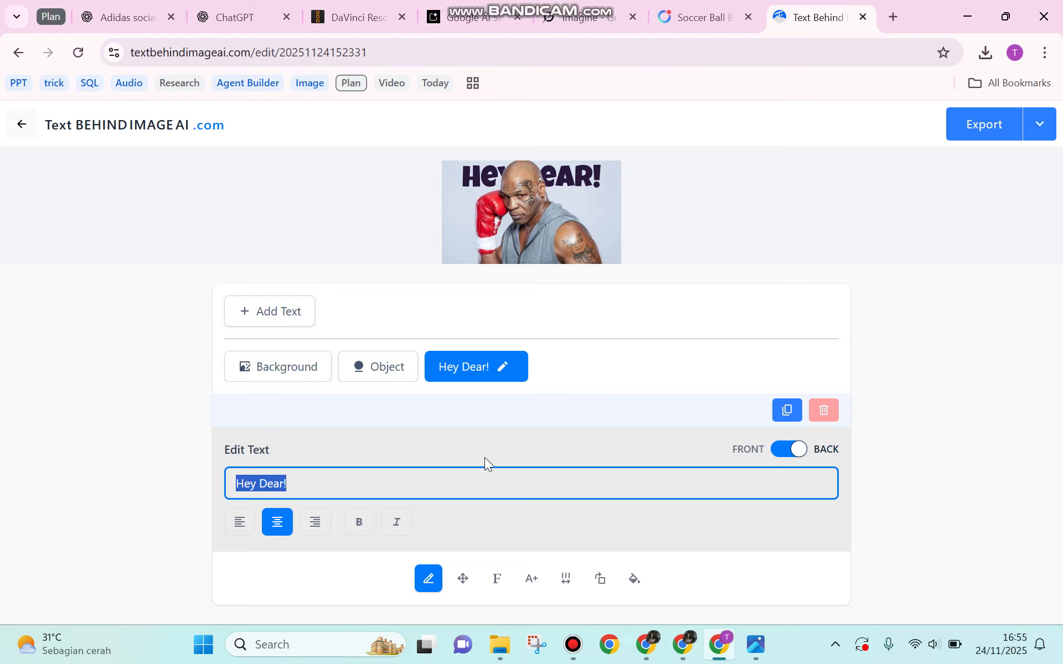
pyautogui.press('BackSpace')
pyautogui.write('Mik')
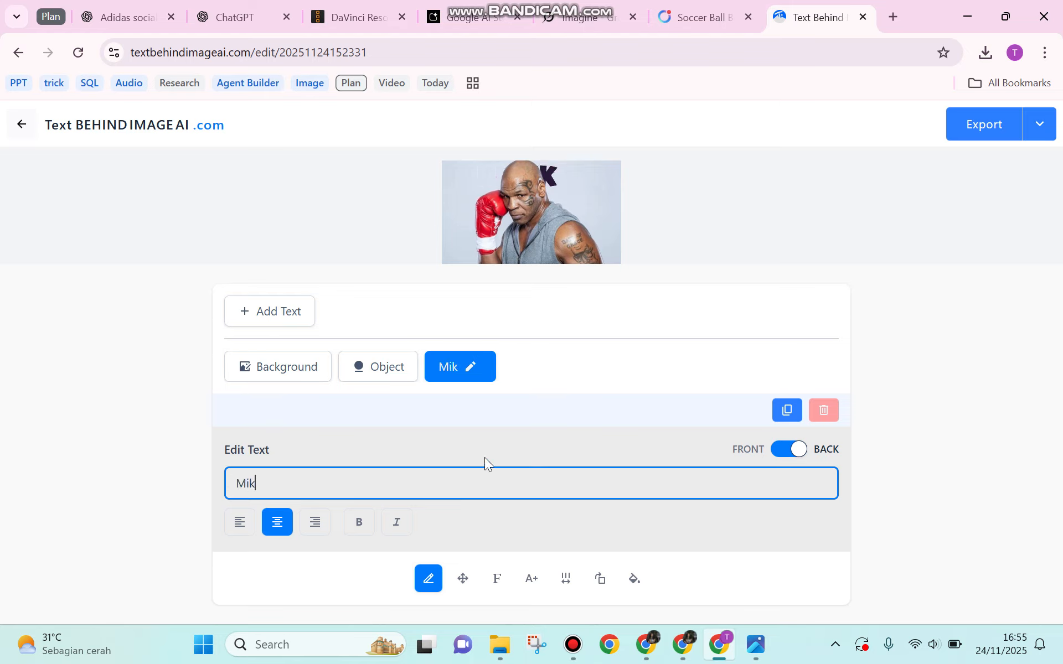
pyautogui.write('e Tyson')
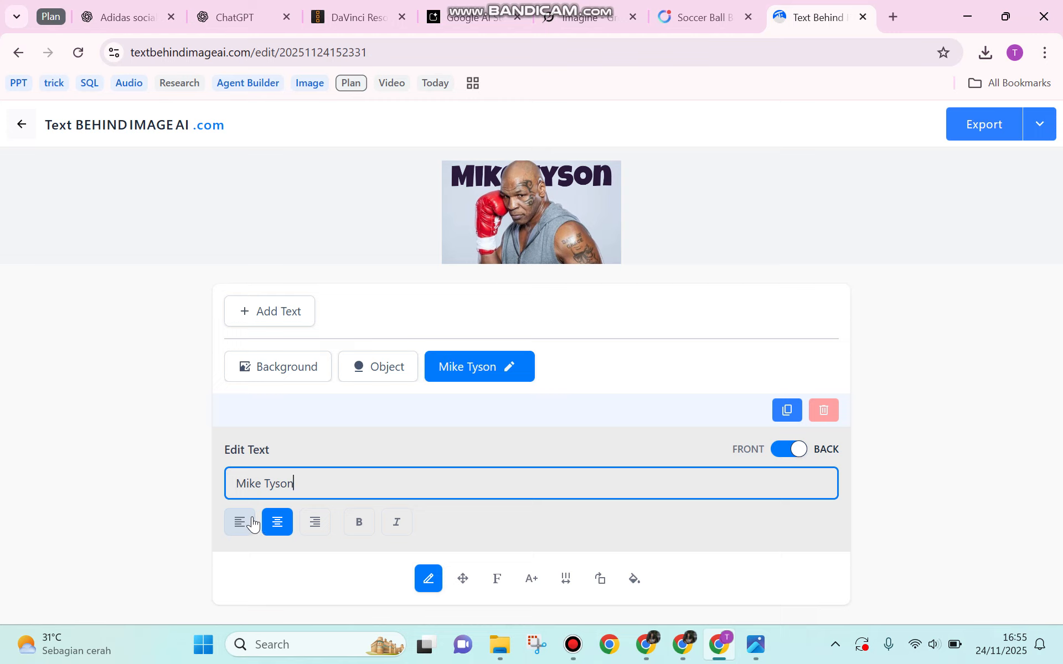
# Step: Try bold and italic styling on the centred "Mike Tyson" text
pyautogui.click(282, 524)
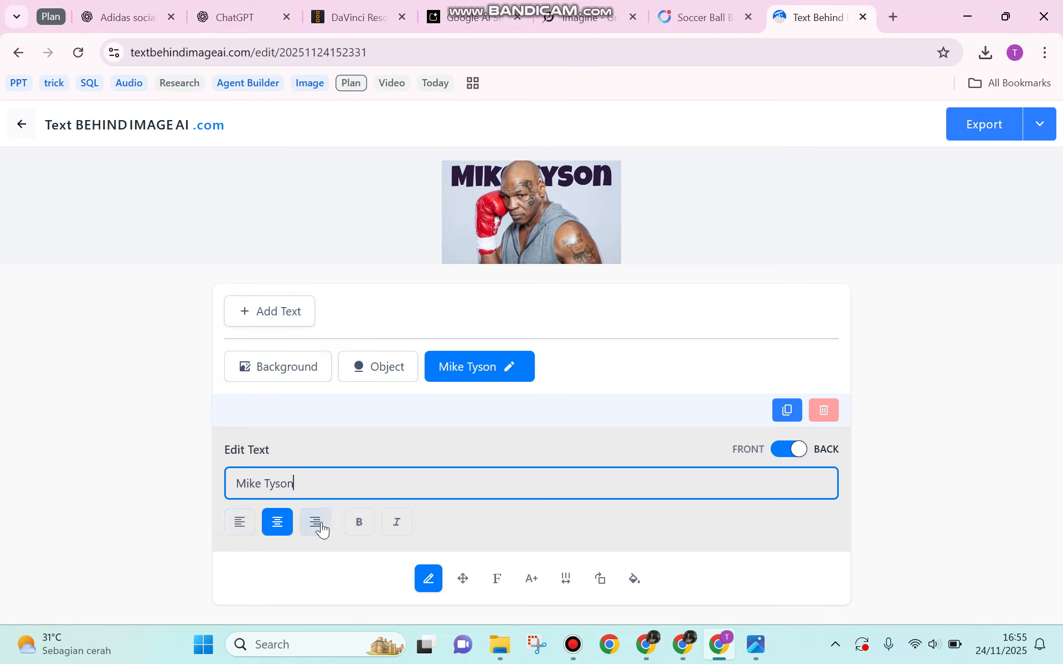
pyautogui.click(363, 532)
pyautogui.click(363, 532)
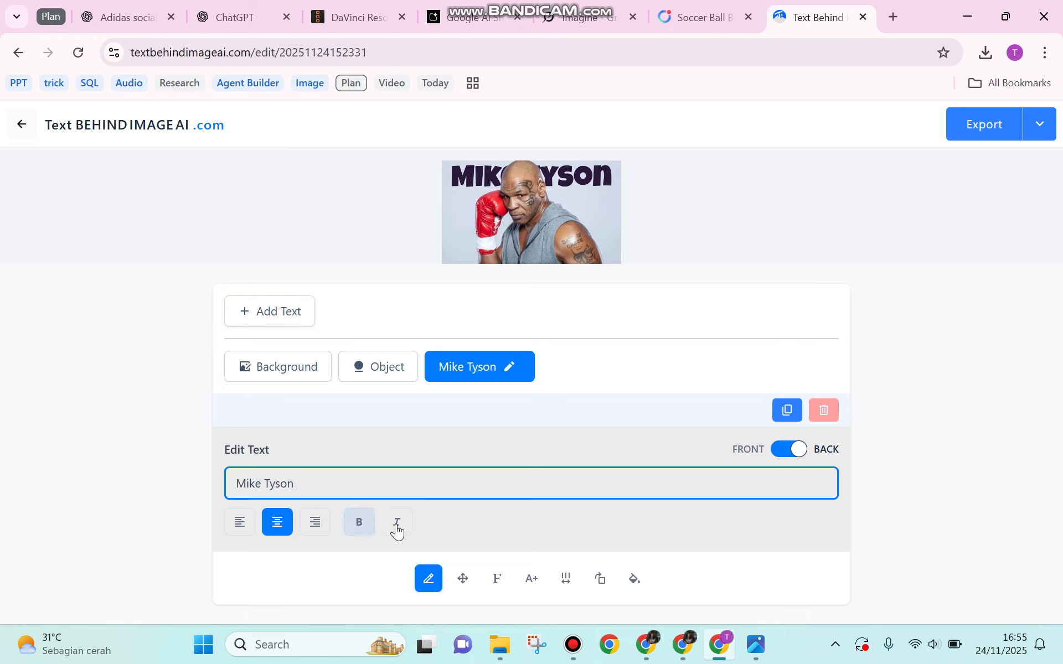
pyautogui.click(398, 529)
pyautogui.click(400, 527)
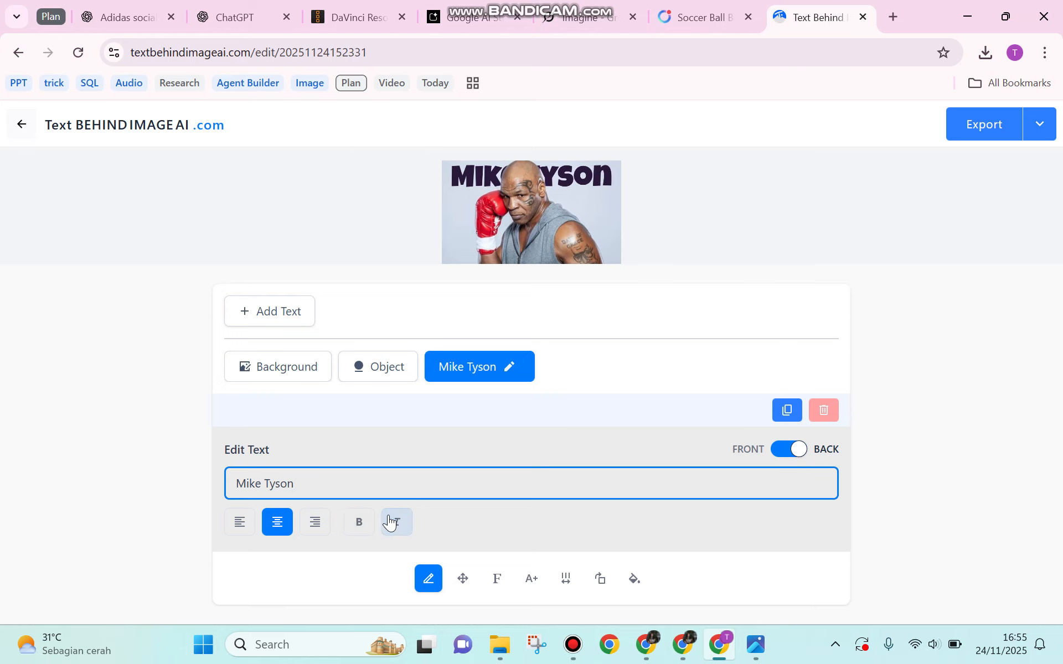
pyautogui.click(498, 577)
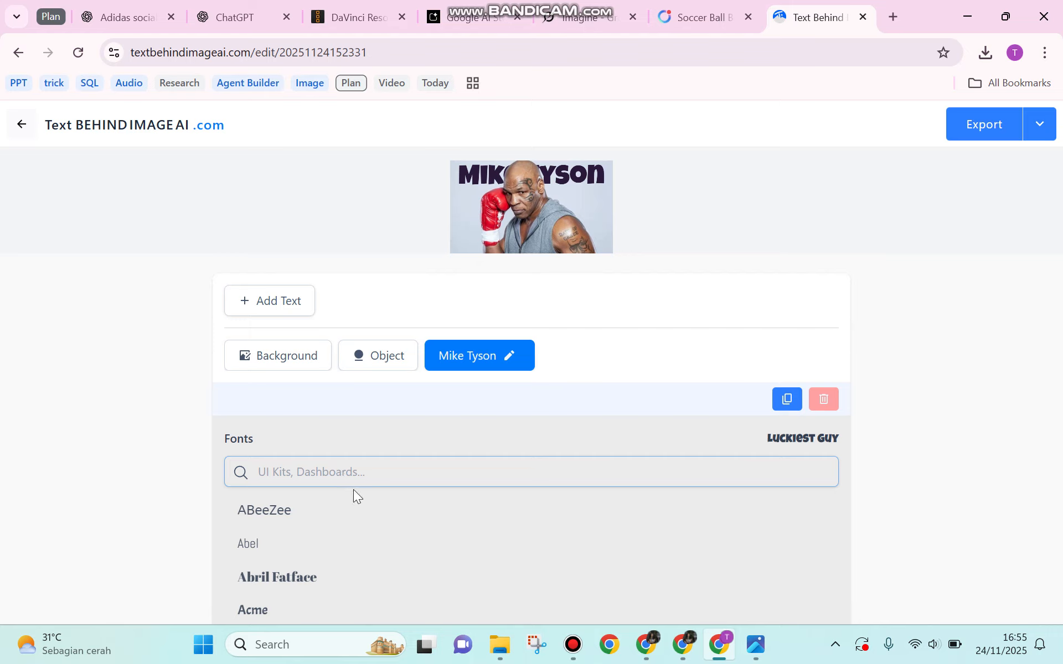
pyautogui.scroll(-10, 384, 507)
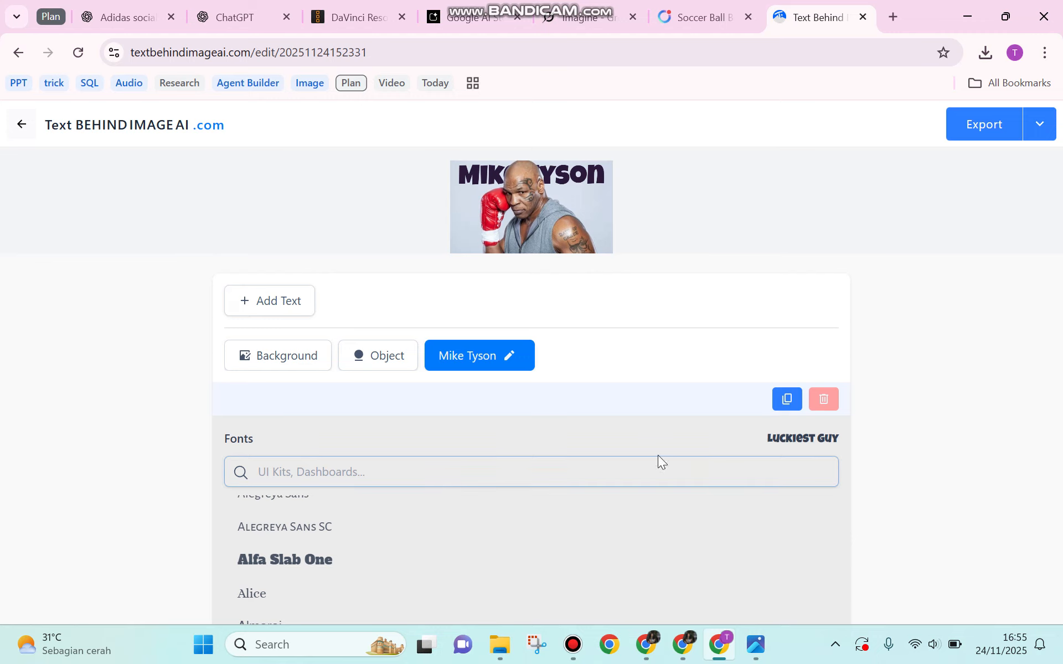
pyautogui.scroll(10, 333, 532)
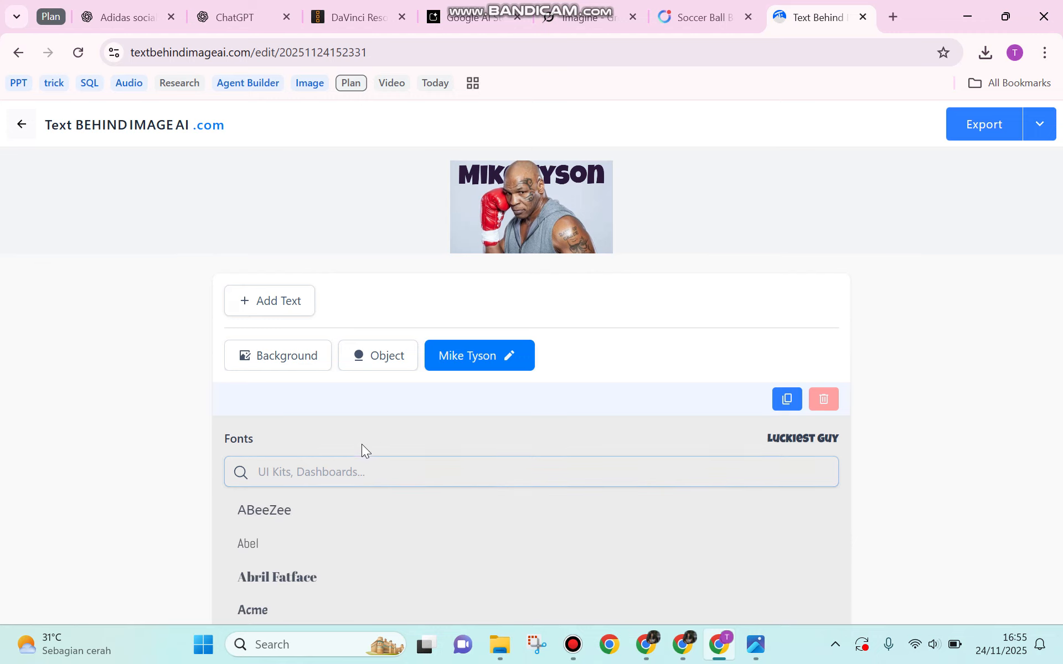
# Step: Lower the brightness of the foreground object to 84%
pyautogui.click(393, 360)
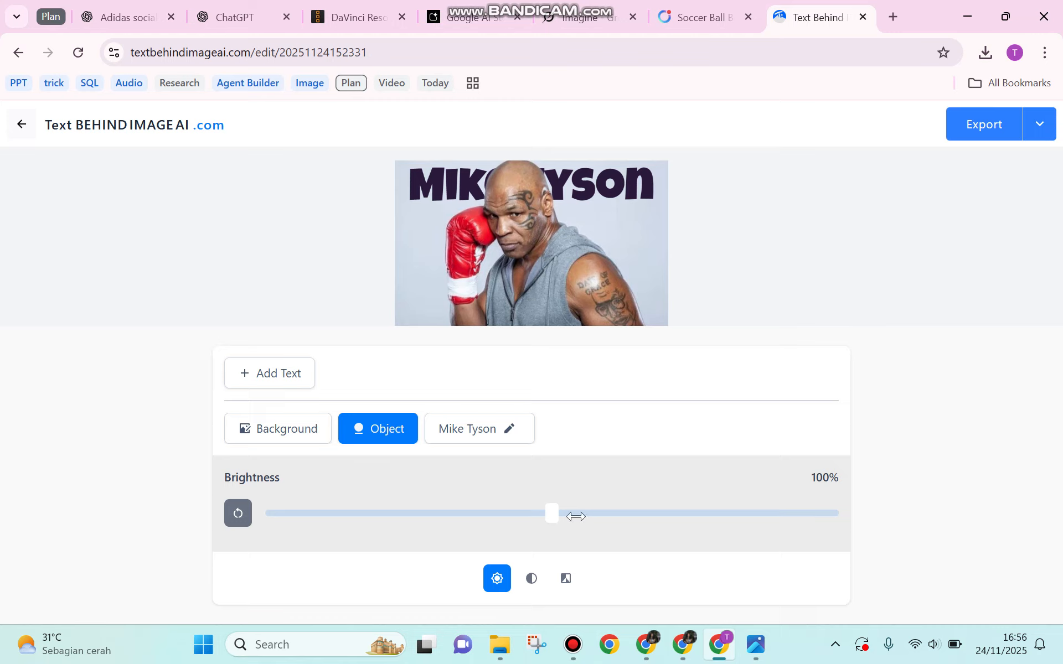
pyautogui.moveTo(548, 509); pyautogui.dragTo(506, 510)
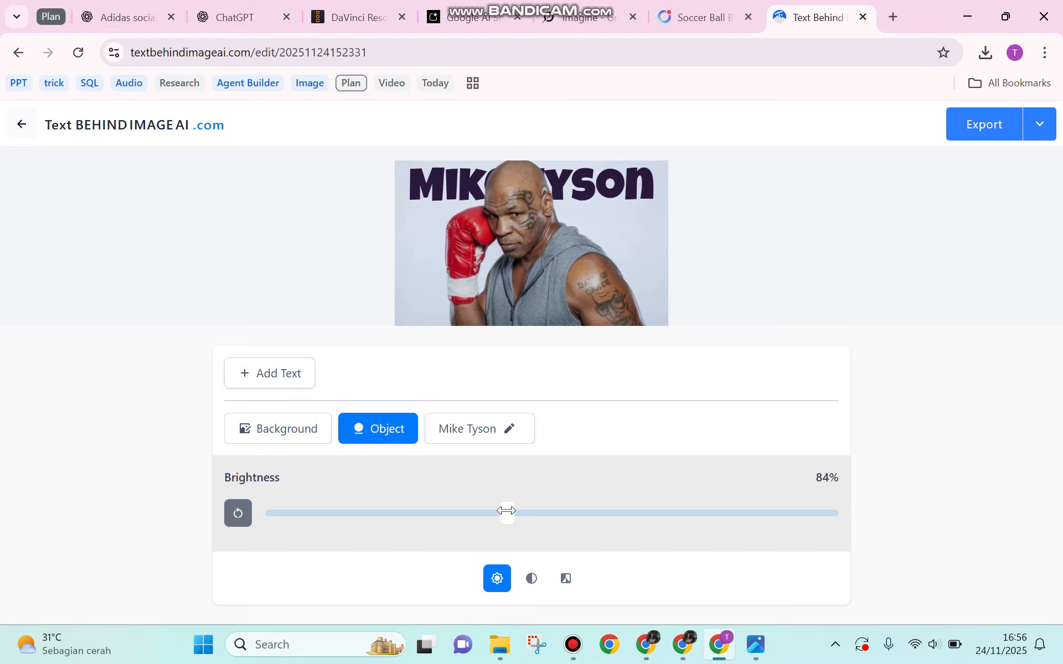
# Step: Try letter spacings of -1px and 1px on the "Mike Tyson" text before restoring 0px, and keep its rotation at 0 degrees
pyautogui.click(458, 423)
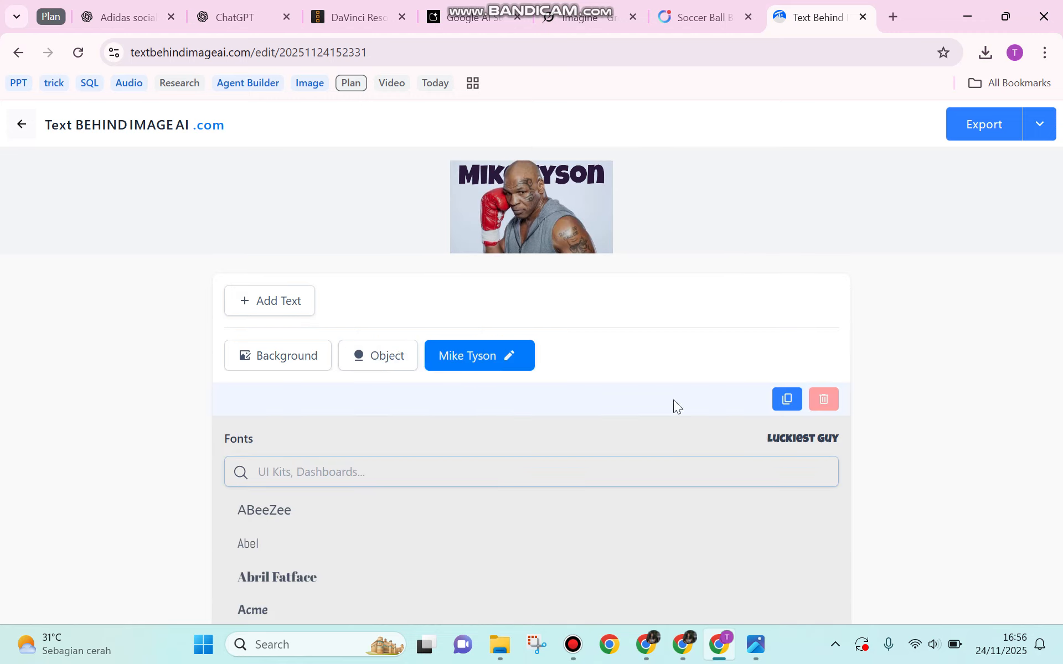
pyautogui.hotkey('ctrl', '-')
pyautogui.hotkey('ctrl', '-')
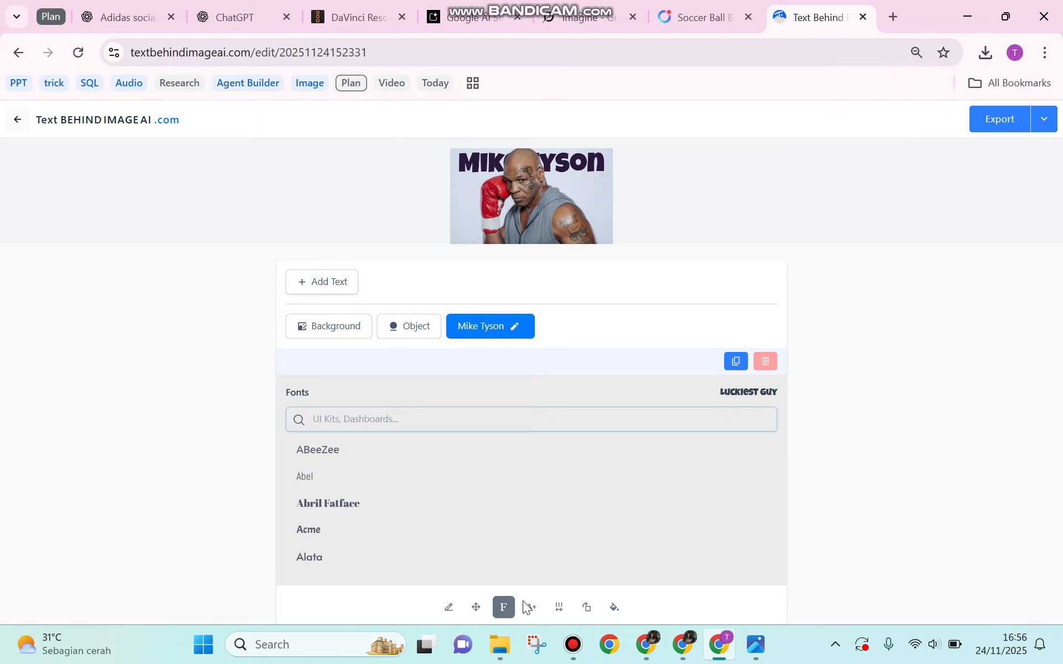
pyautogui.click(560, 607)
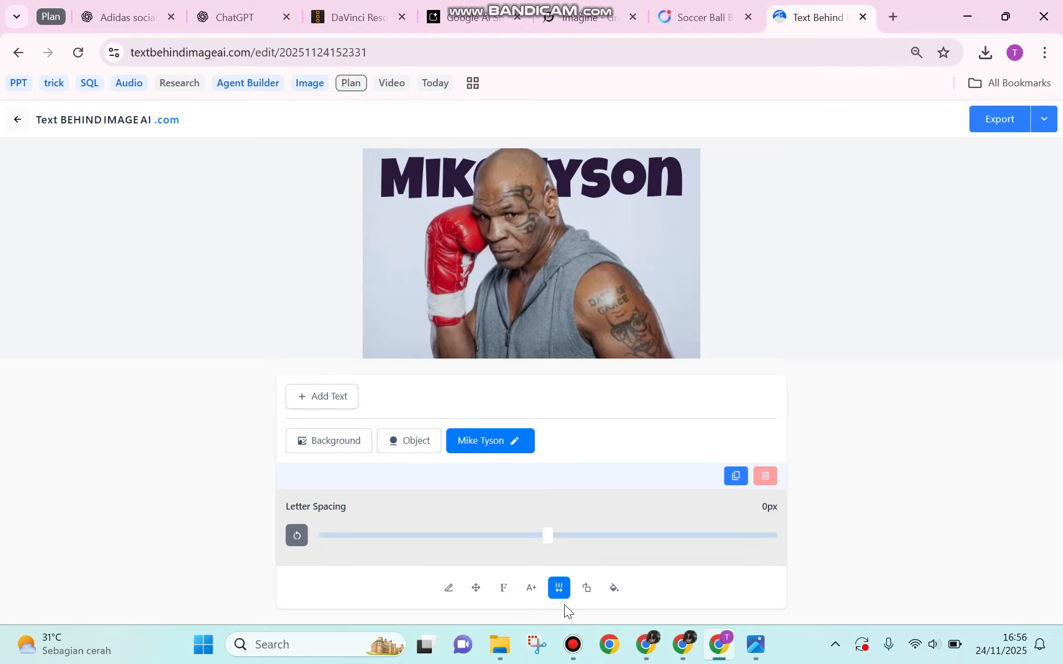
pyautogui.moveTo(547, 535); pyautogui.dragTo(526, 535)
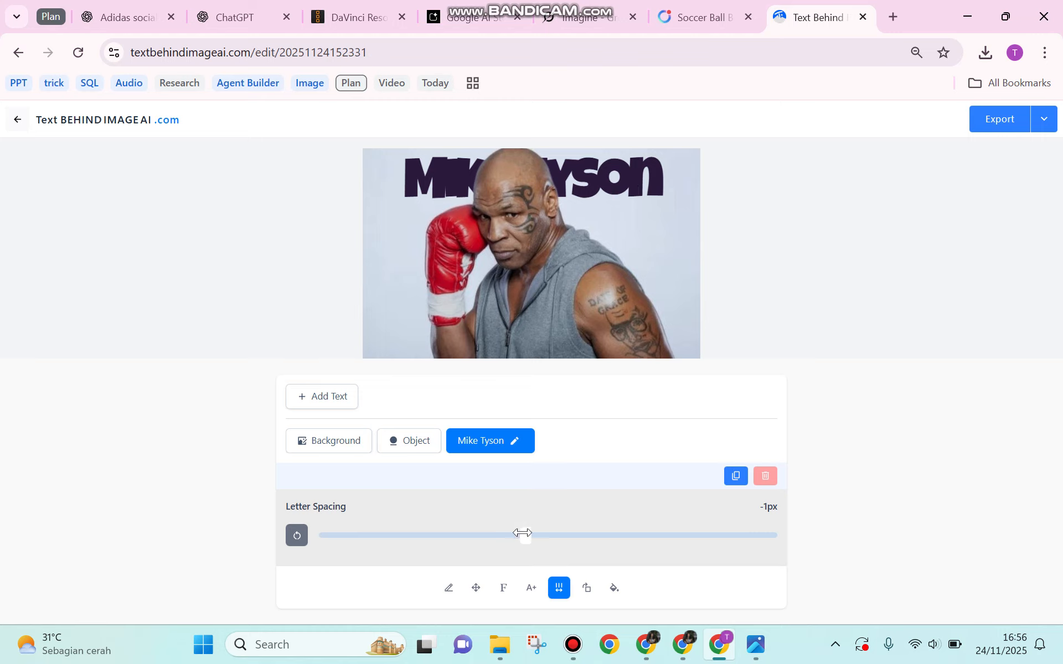
pyautogui.moveTo(524, 535); pyautogui.dragTo(559, 536)
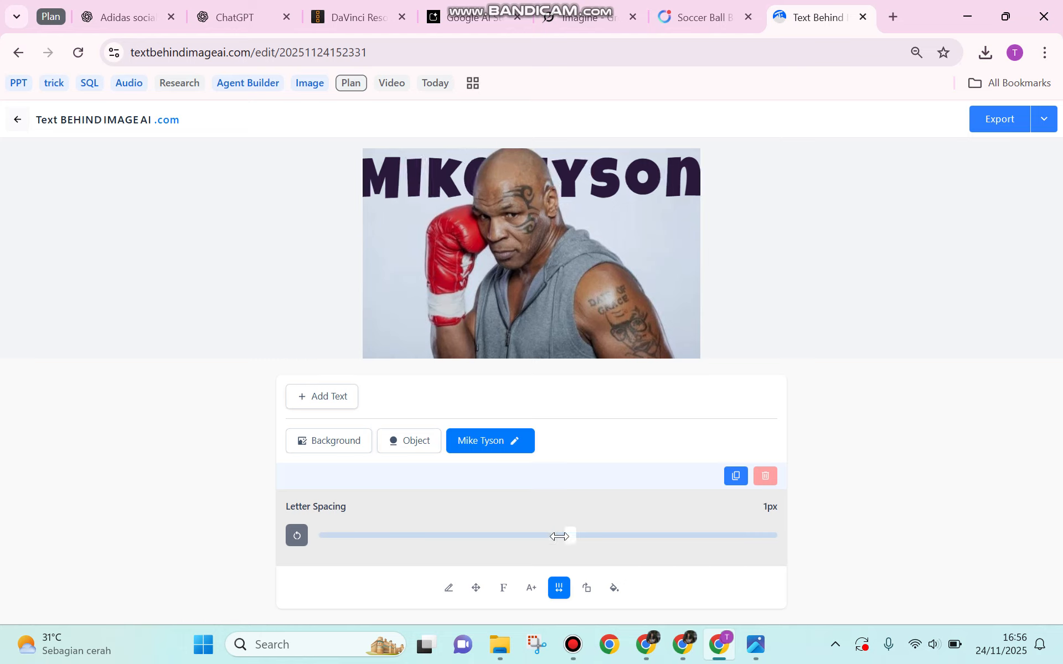
pyautogui.moveTo(559, 536); pyautogui.dragTo(548, 536)
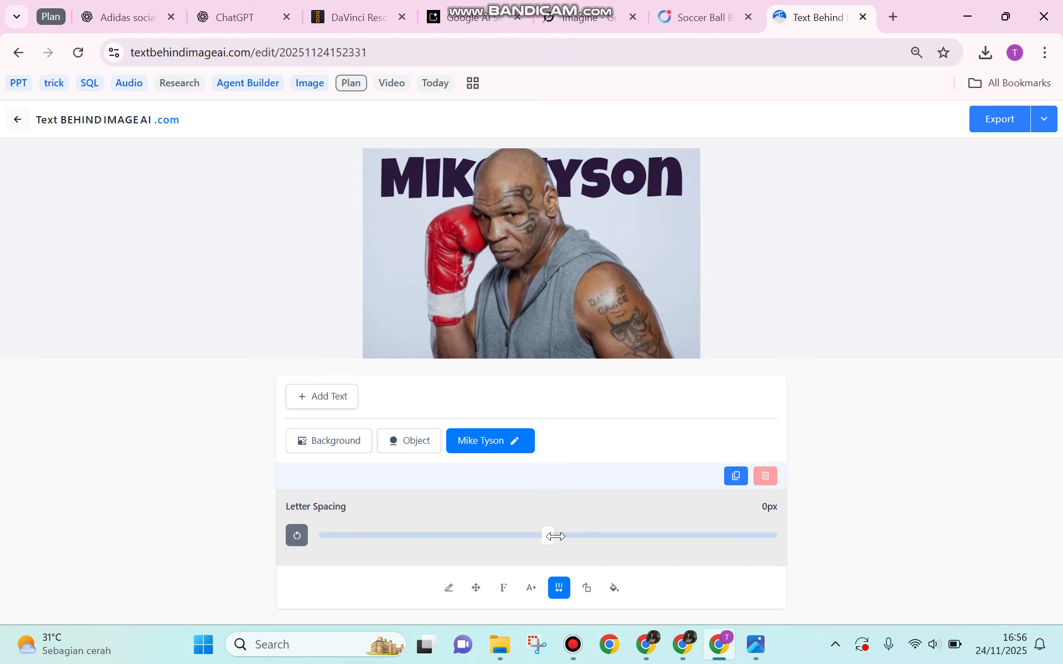
pyautogui.click(588, 589)
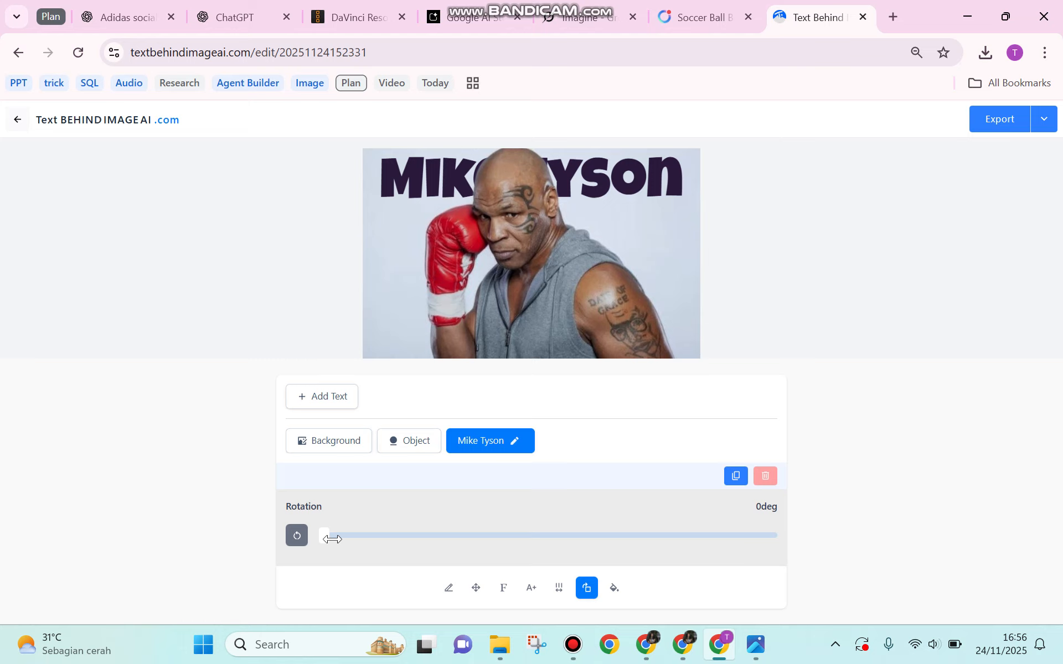
pyautogui.moveTo(326, 535); pyautogui.dragTo(267, 536)
# Step: Export the finished image as JPEG, download it, and open the downloaded file in Photos
pyautogui.click(1044, 119)
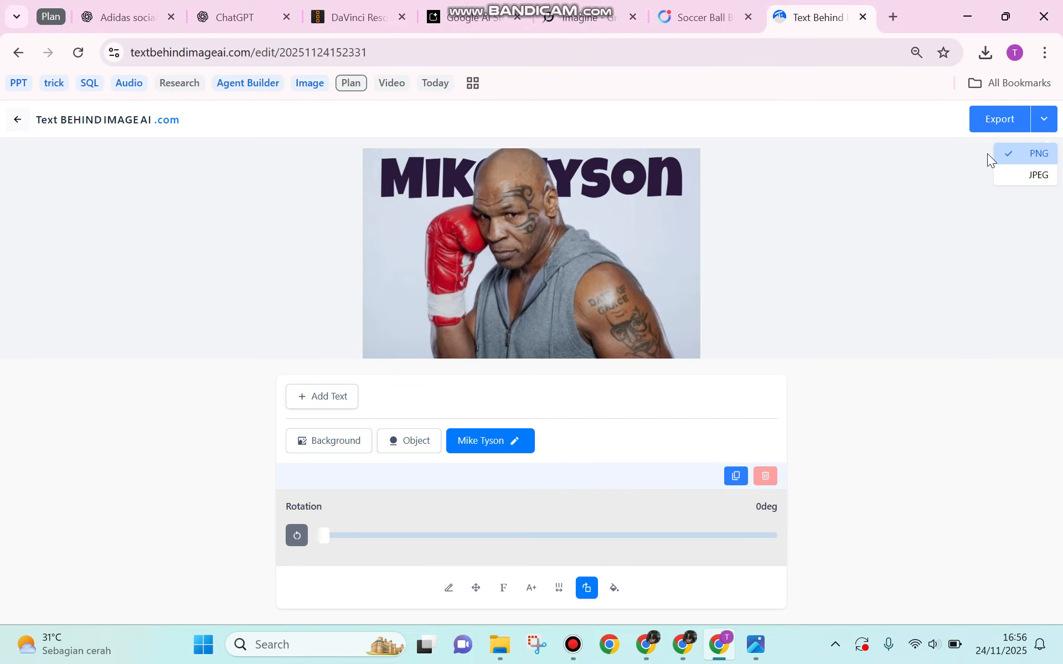
pyautogui.click(1025, 176)
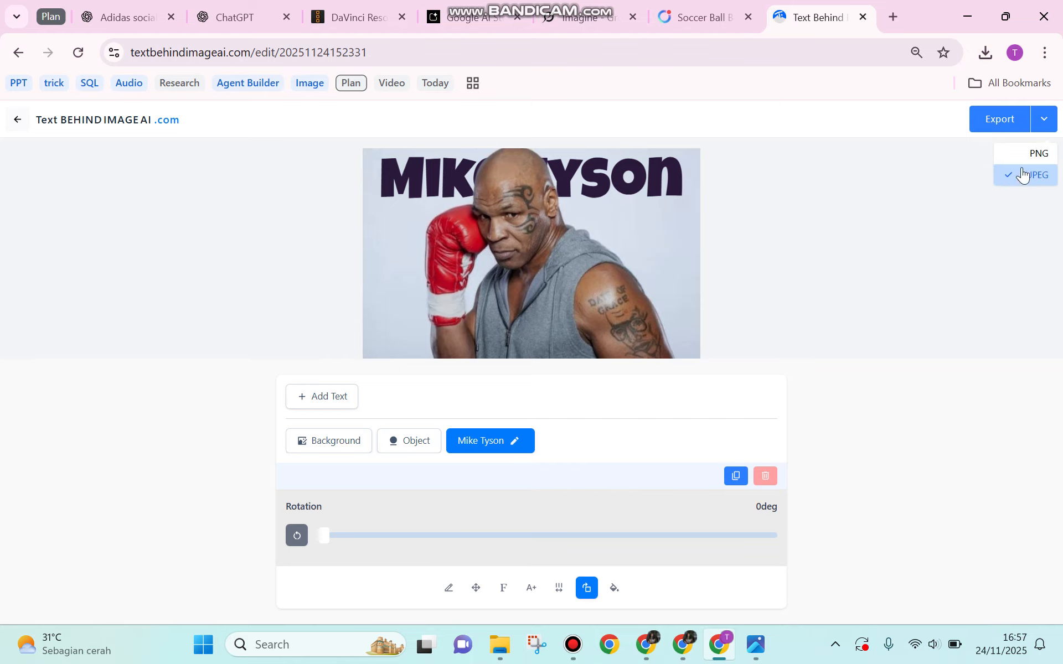
pyautogui.click(1005, 117)
pyautogui.click(518, 524)
pyautogui.click(821, 118)
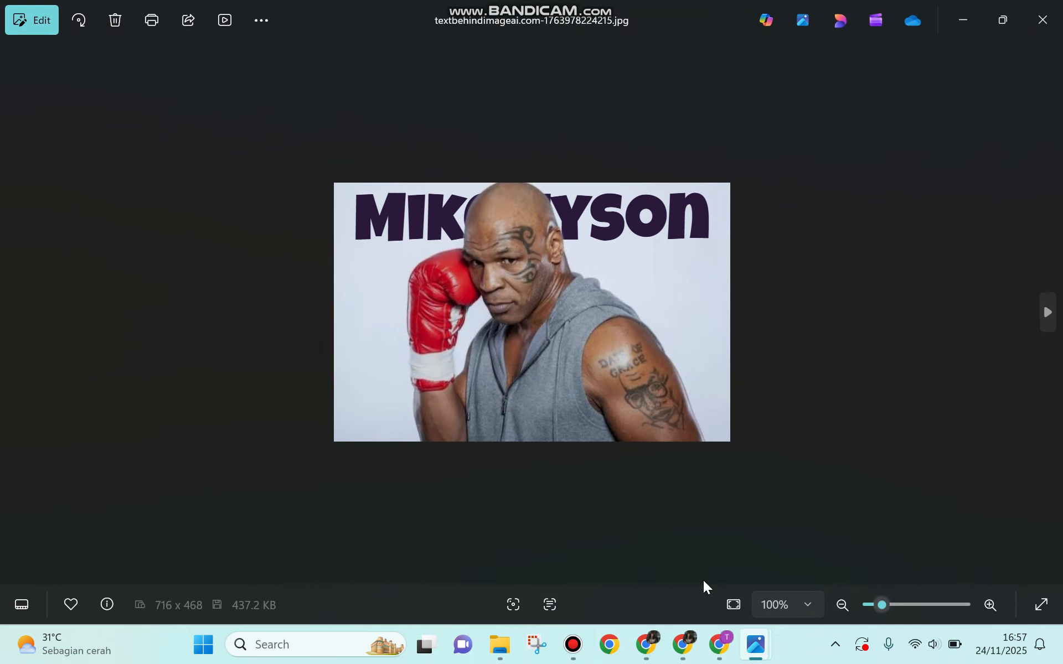
# Step: Switch to the browser's export preview and return to the downloaded "Mike Tyson" image in Photos
pyautogui.click(719, 644)
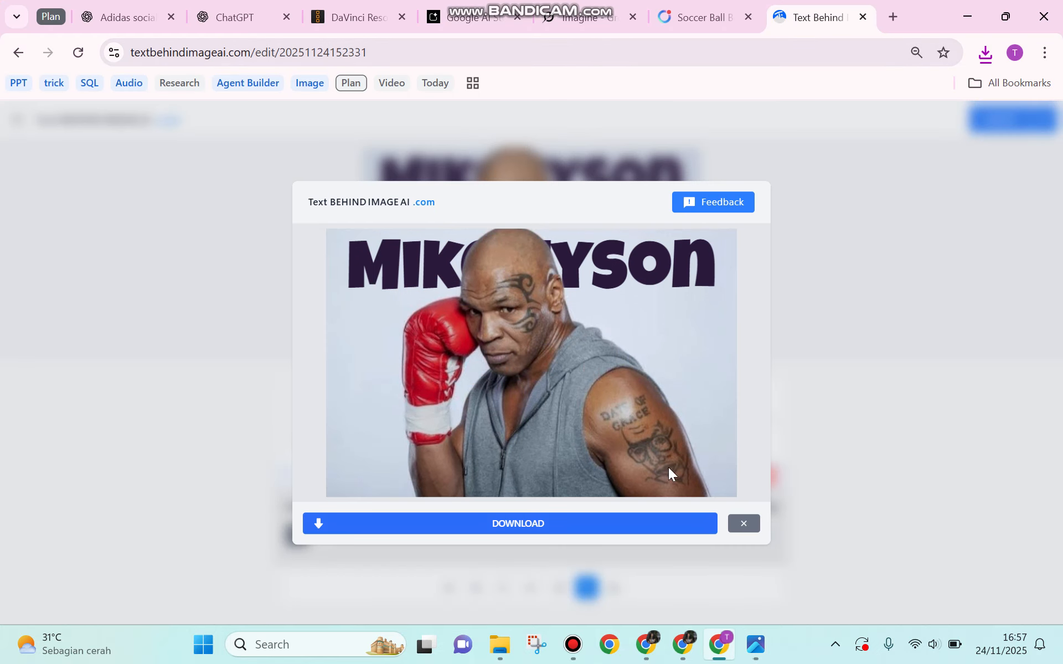
pyautogui.moveTo(755, 645)
pyautogui.click(876, 554)
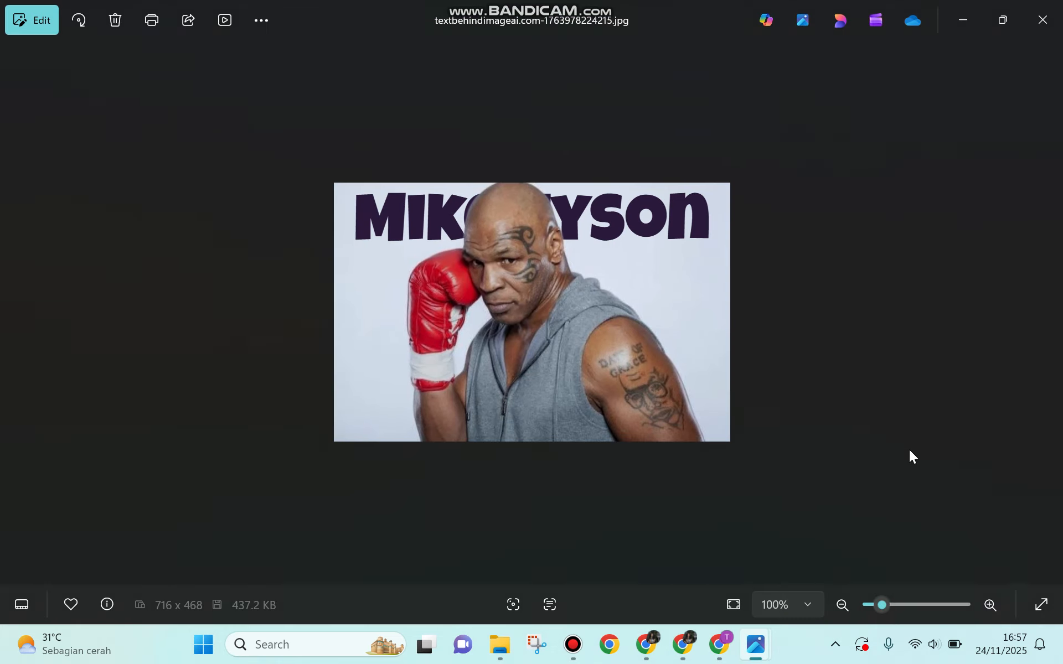